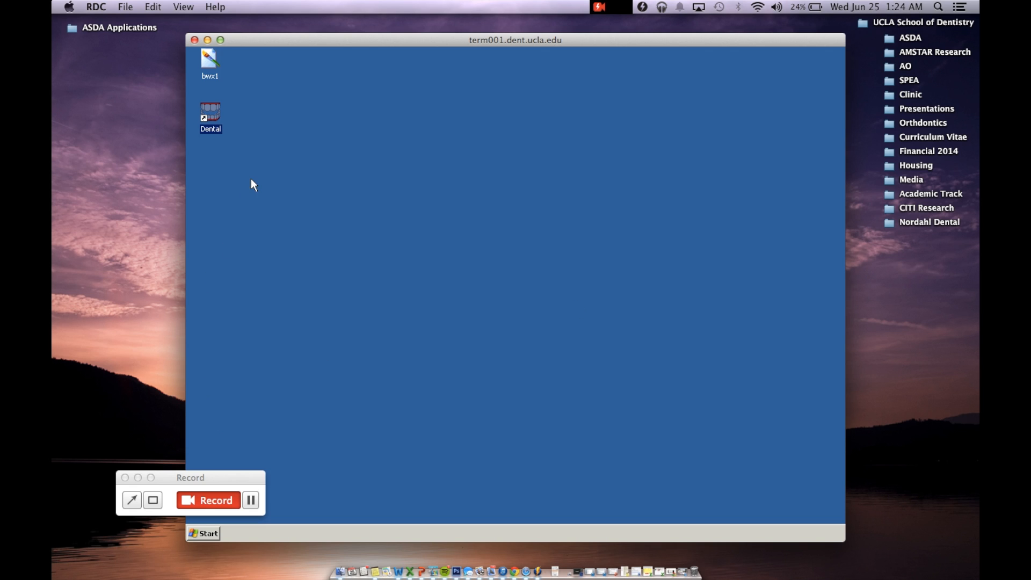
# Step: Launch the Dental application from the remote desktop and log in to UCLA with the account password
pyautogui.doubleClick(211, 117)
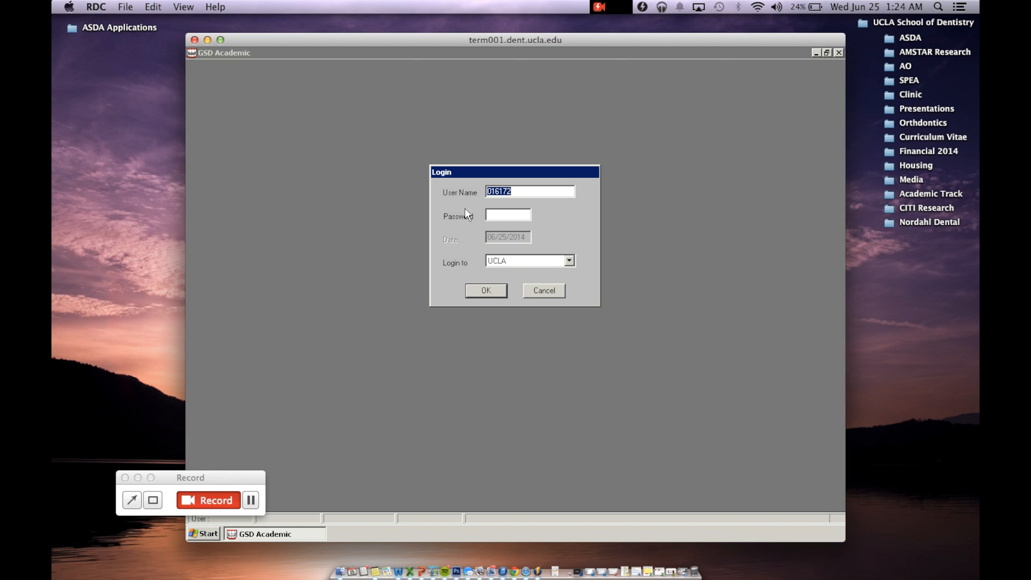
pyautogui.click(511, 211)
pyautogui.write('**********')
pyautogui.press('Return')
pyautogui.click(482, 245)
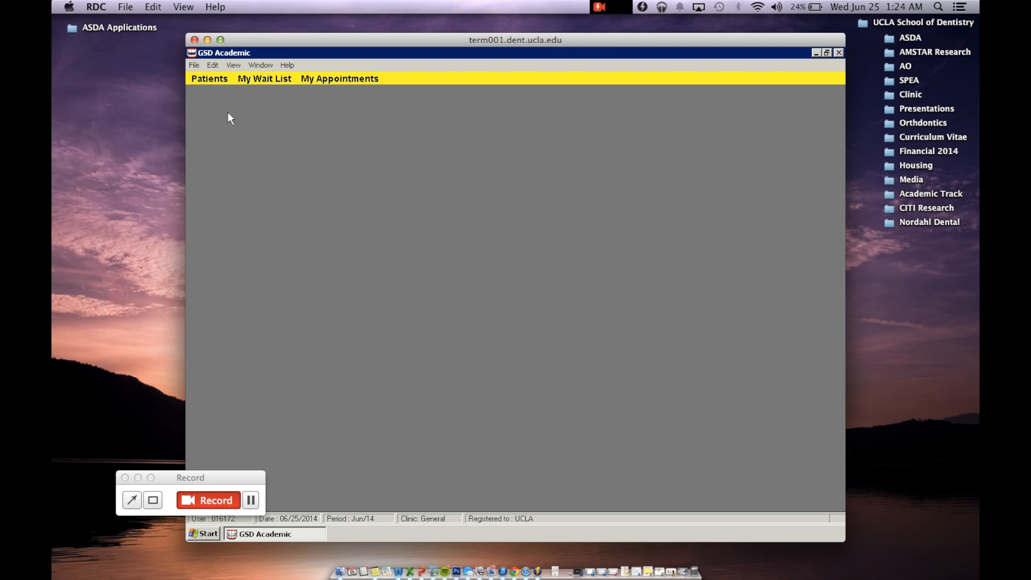
# Step: Open the patient file section and review the available patient search criteria
pyautogui.click(200, 79)
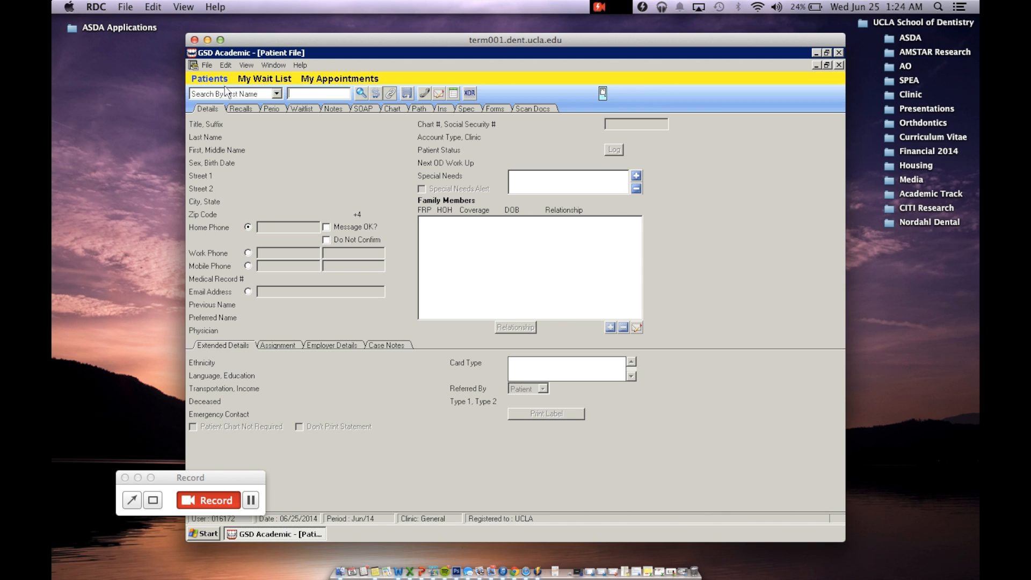
pyautogui.click(276, 95)
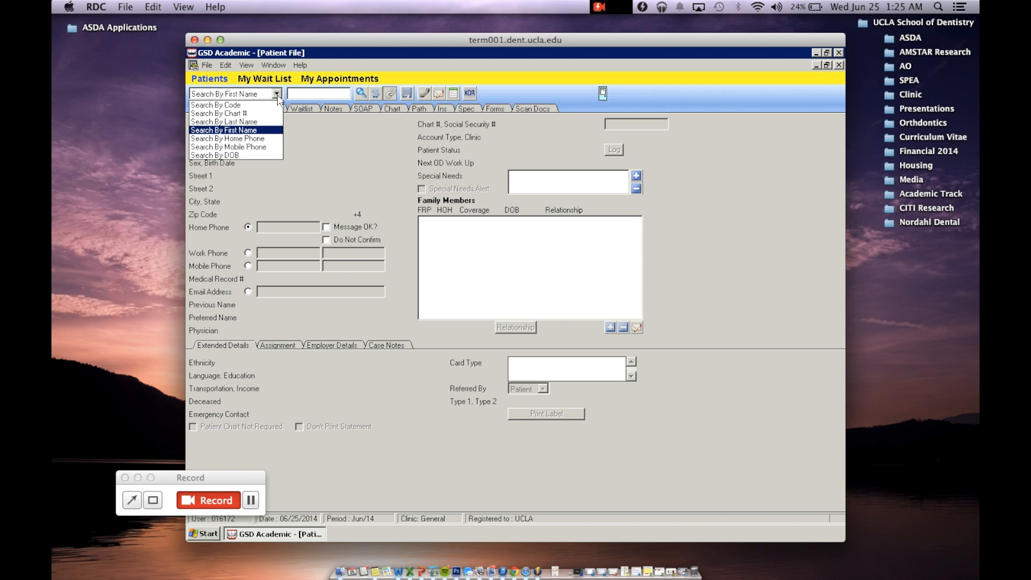
pyautogui.click(277, 95)
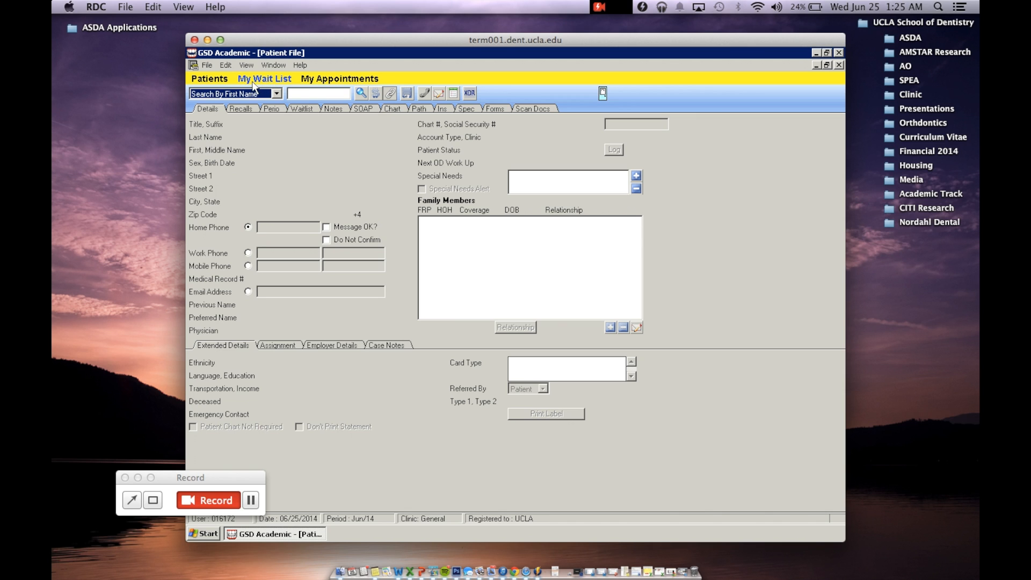
# Step: Open the personal wait list and choose *WW RECEPTION as the waitlist
pyautogui.click(262, 85)
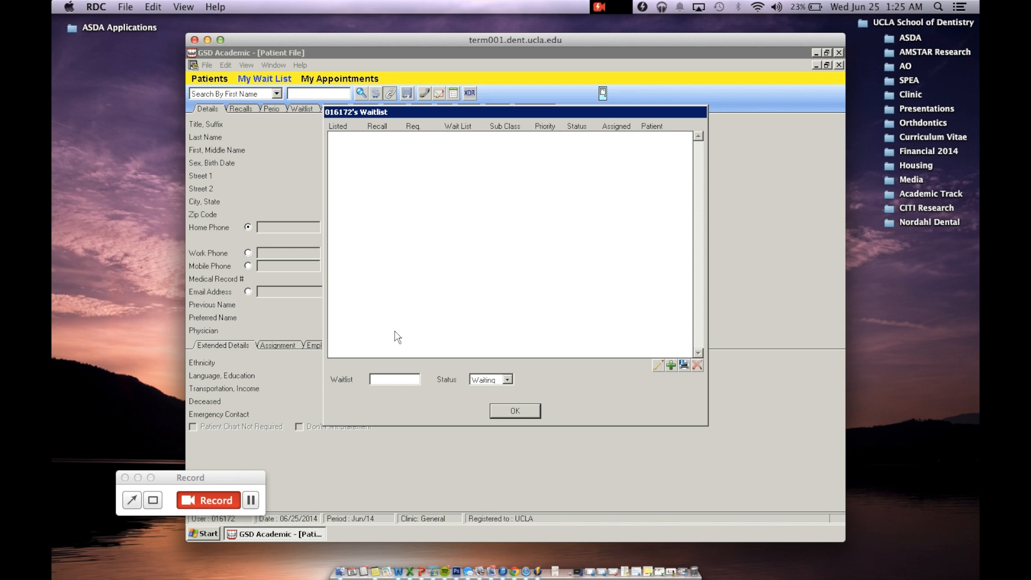
pyautogui.click(380, 378)
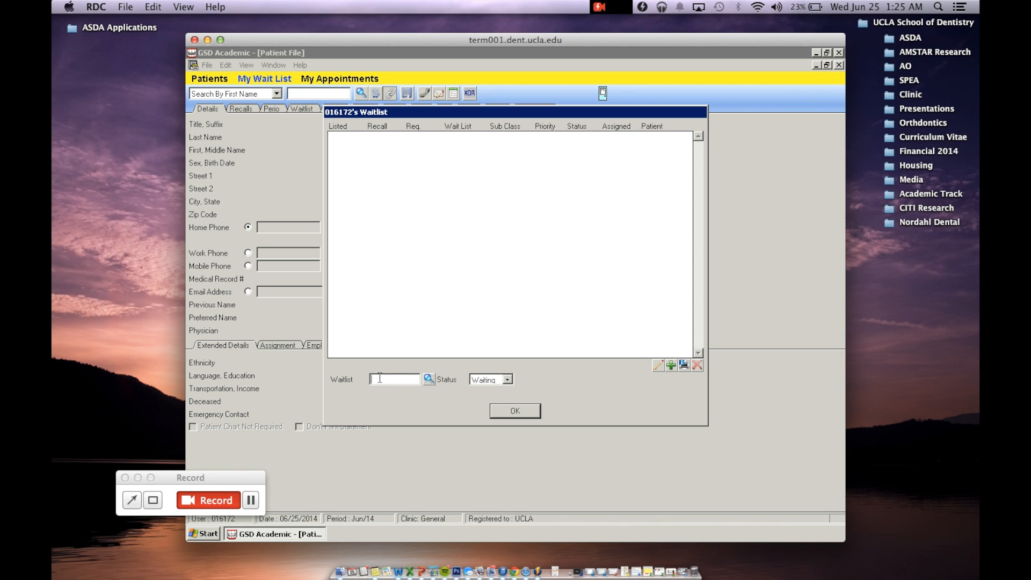
pyautogui.click(428, 379)
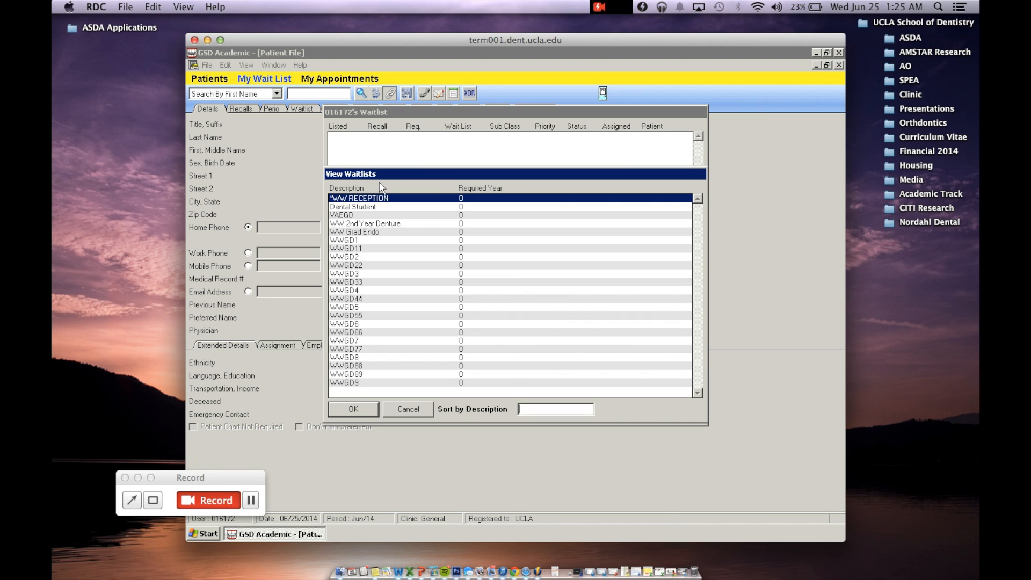
pyautogui.click(368, 200)
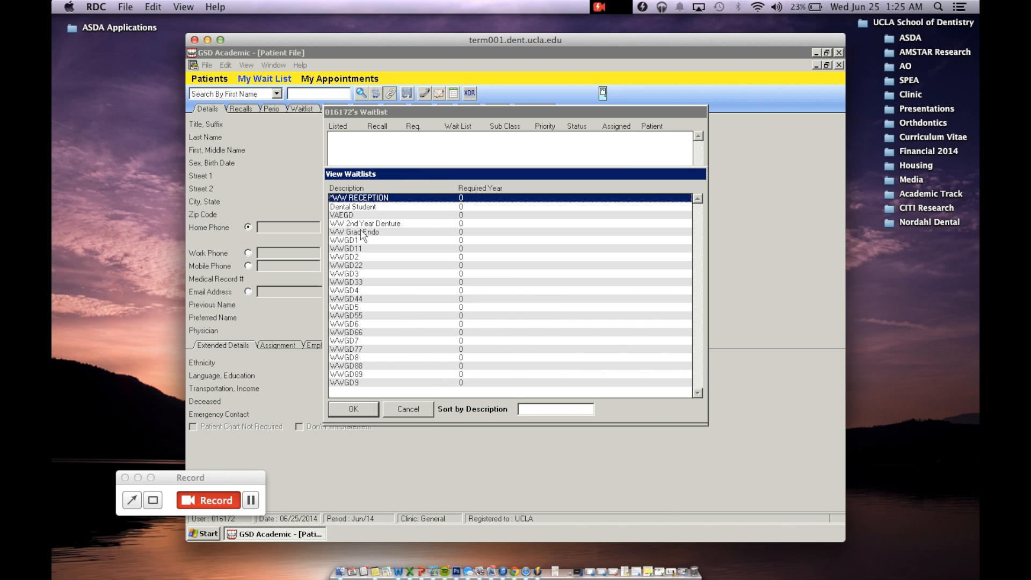
pyautogui.click(361, 412)
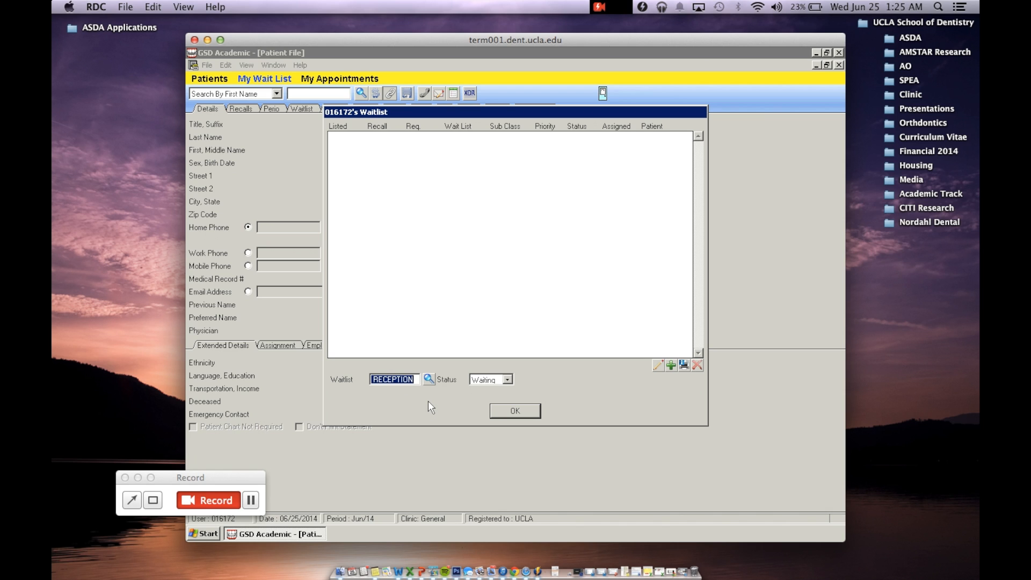
# Step: Start a new wait list entry and set its sub class to WW Group D PM
pyautogui.click(672, 366)
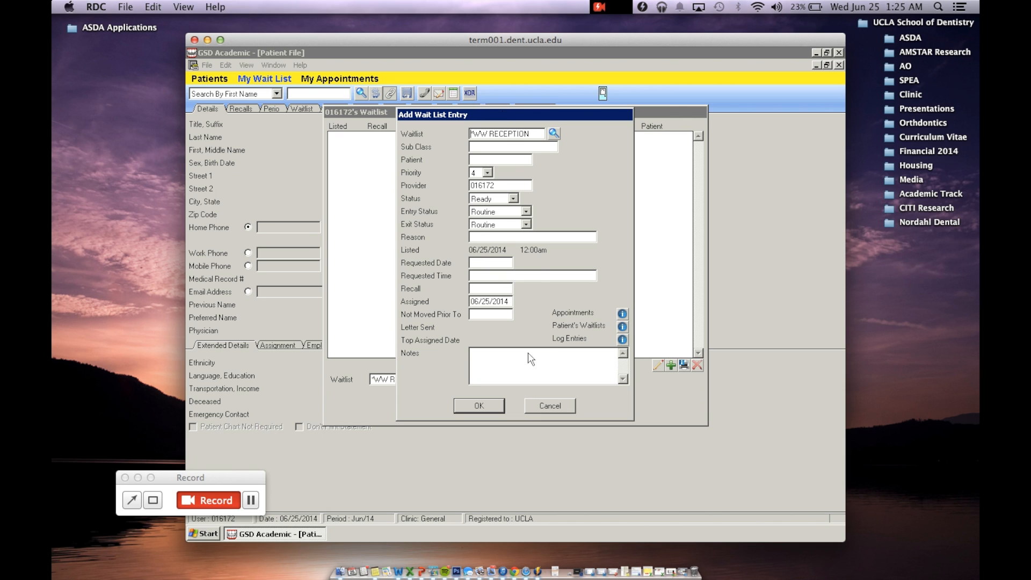
pyautogui.click(496, 143)
pyautogui.click(566, 146)
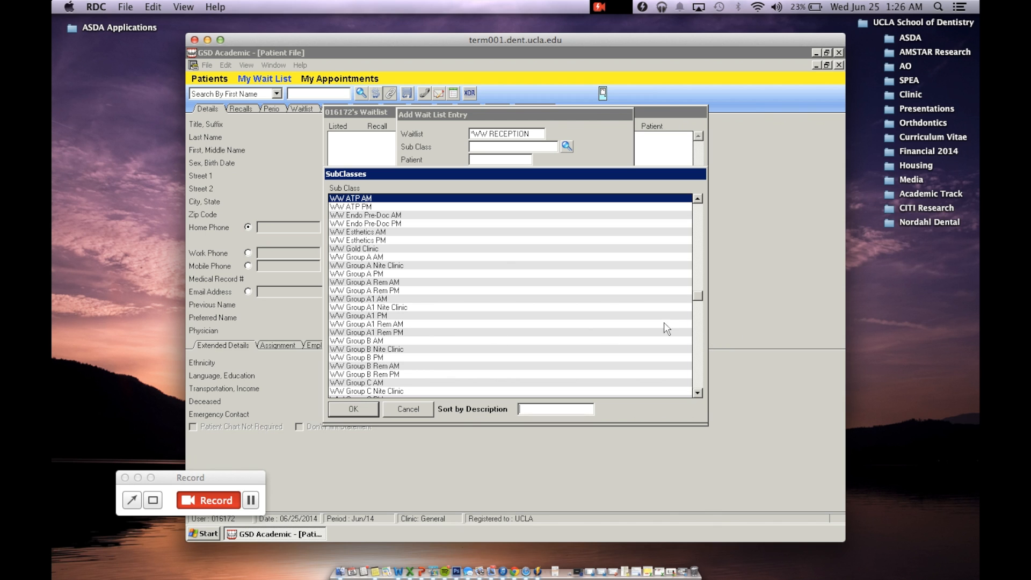
pyautogui.click(699, 344)
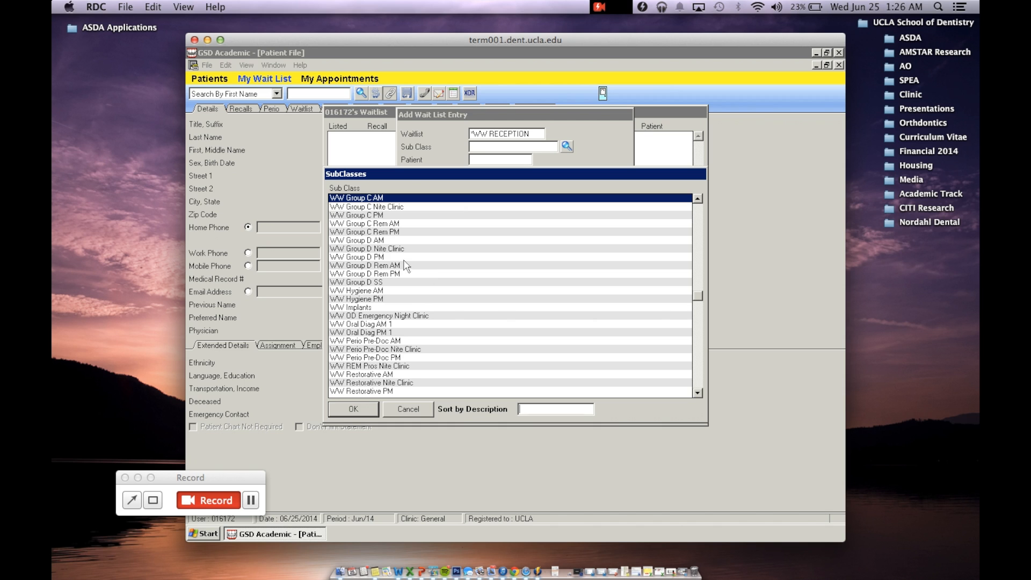
pyautogui.click(374, 240)
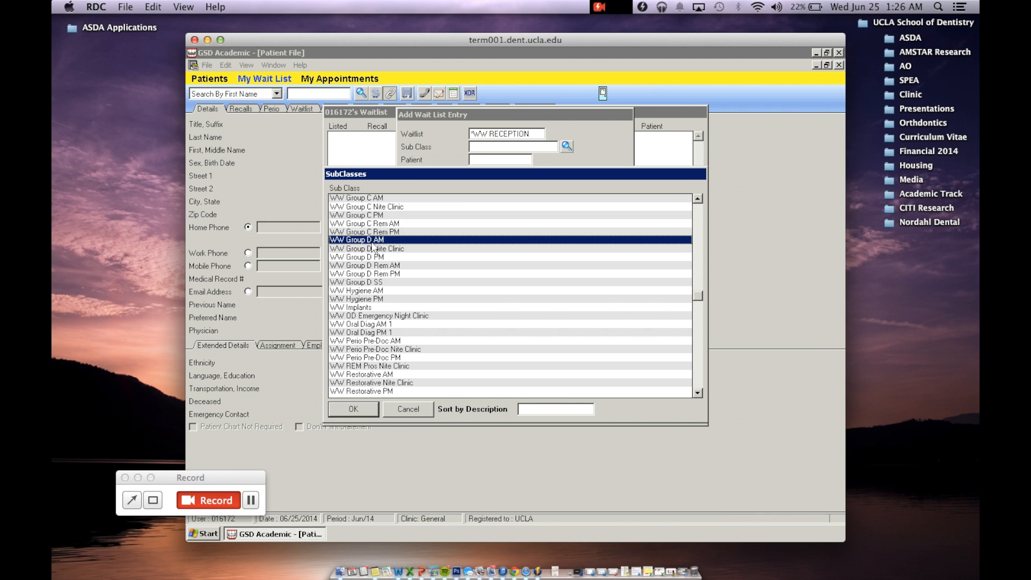
pyautogui.click(379, 248)
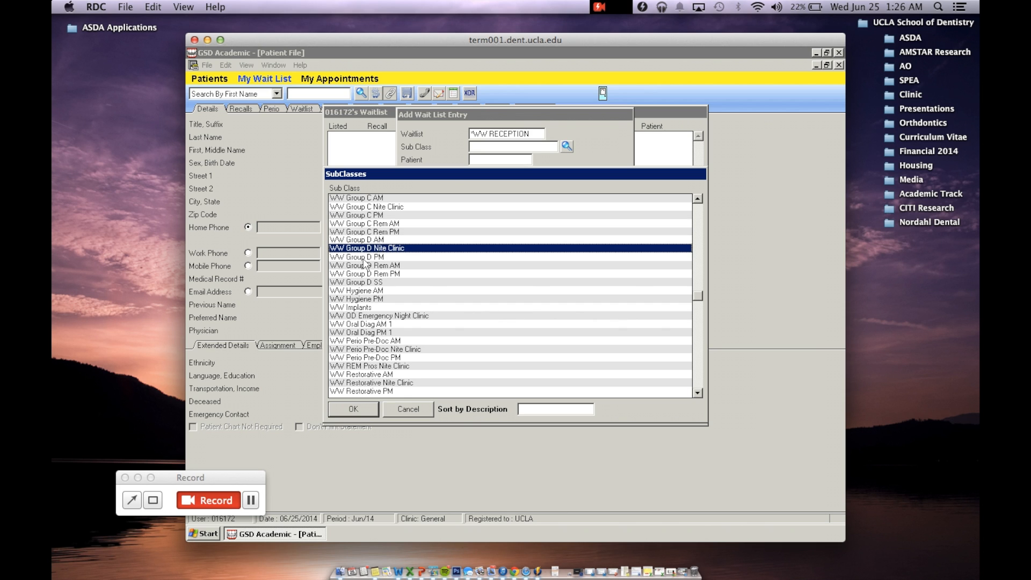
pyautogui.click(365, 257)
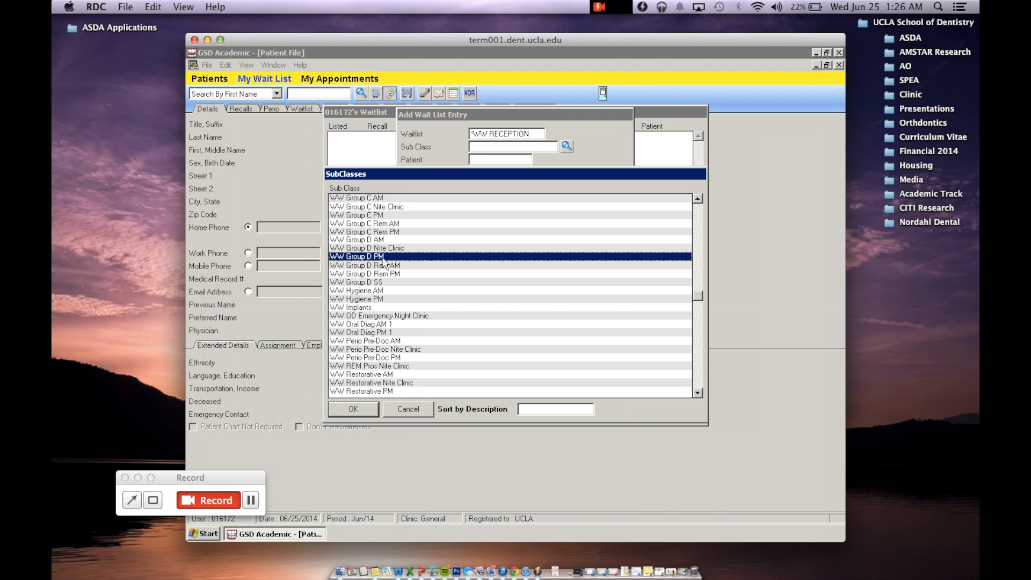
pyautogui.click(359, 412)
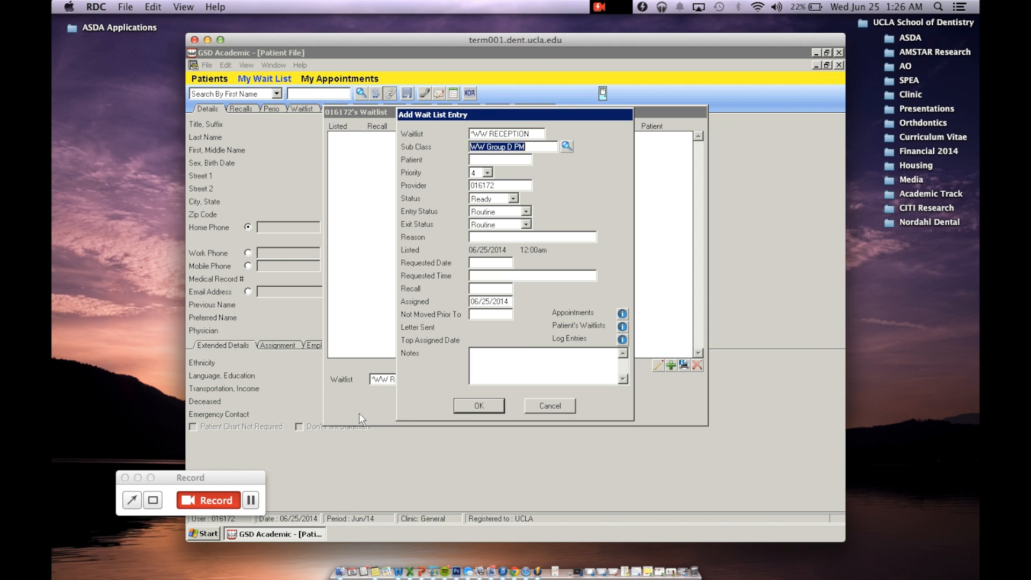
# Step: Search the patients by first name and assign the provider's own *Mannequin record as the entry's patient
pyautogui.click(484, 159)
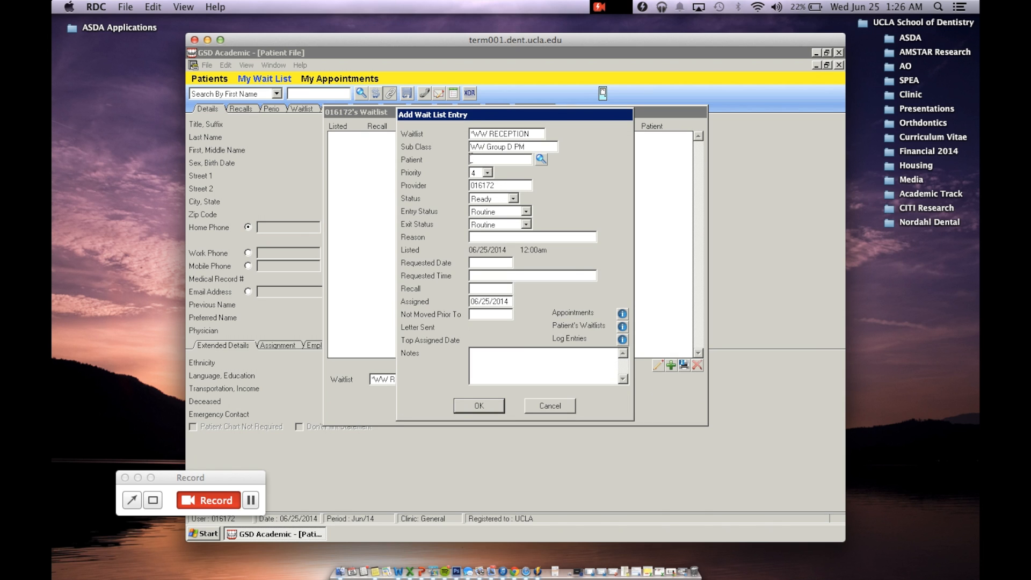
pyautogui.click(541, 159)
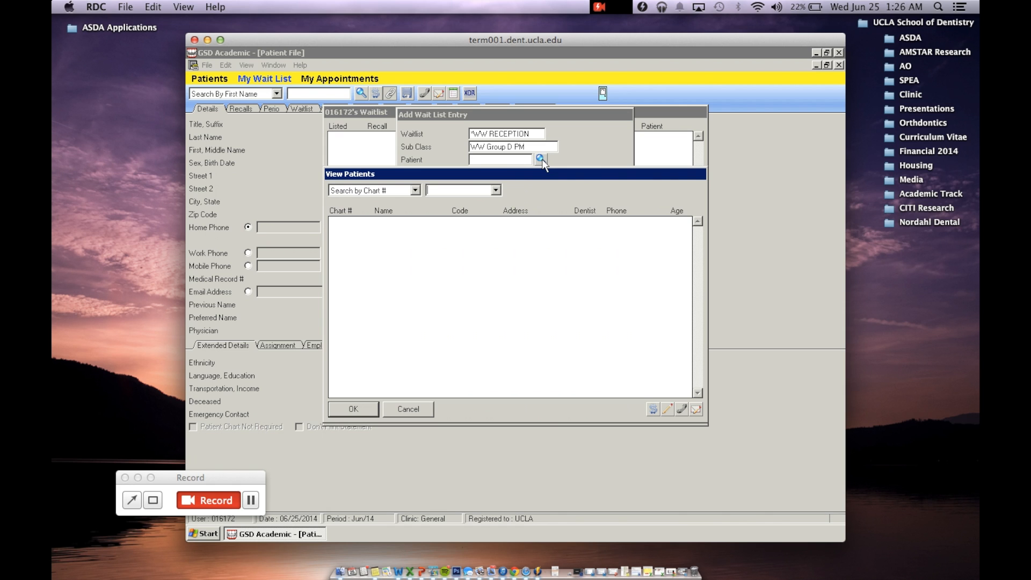
pyautogui.click(415, 191)
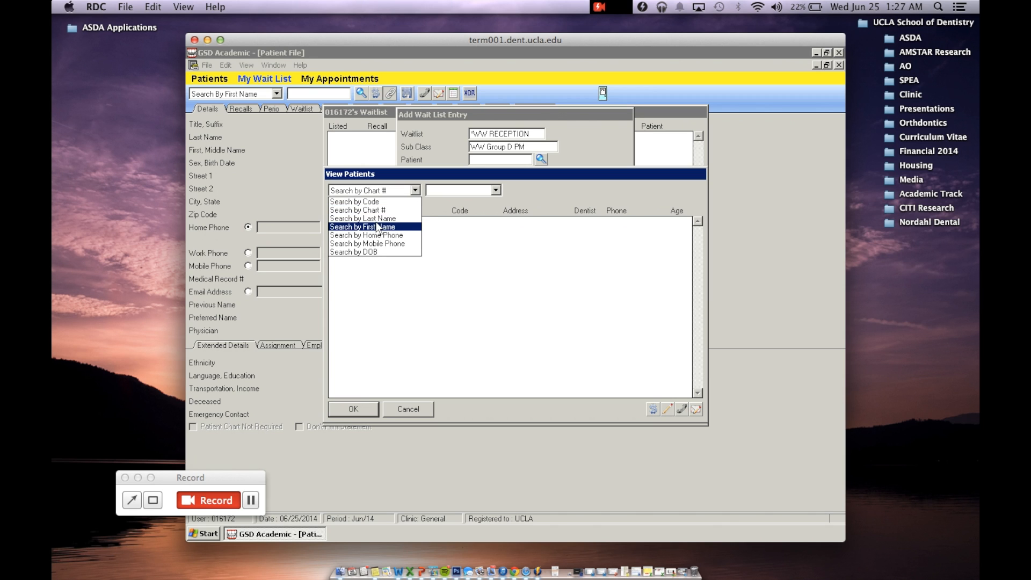
pyautogui.click(379, 226)
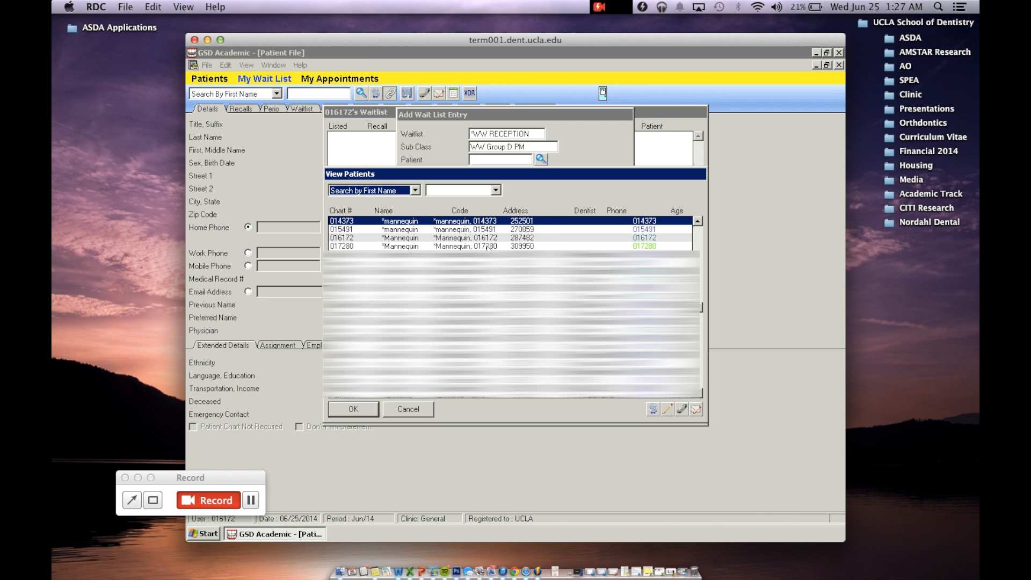
pyautogui.scroll(-5, 483, 236)
pyautogui.click(415, 191)
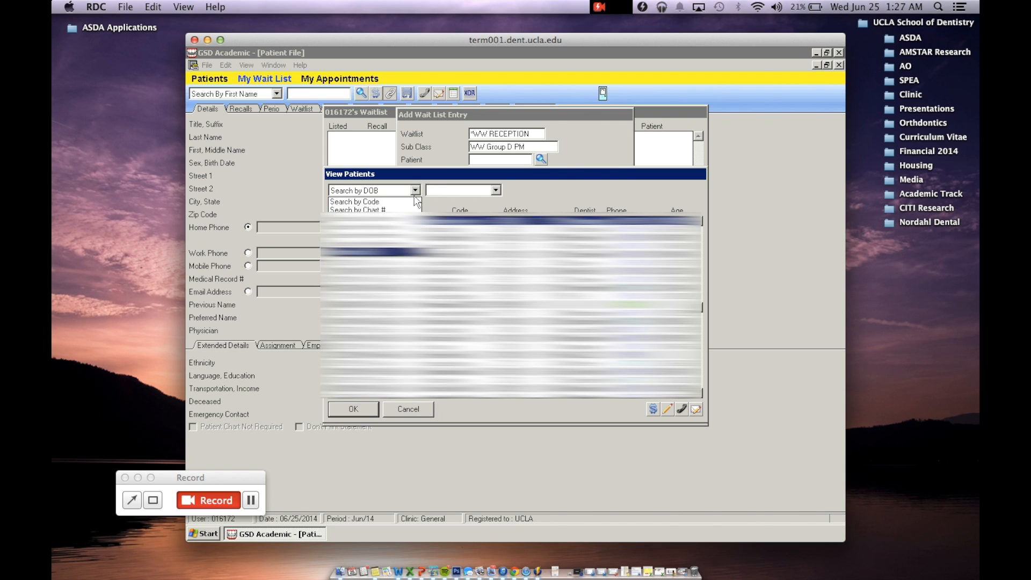
pyautogui.click(394, 226)
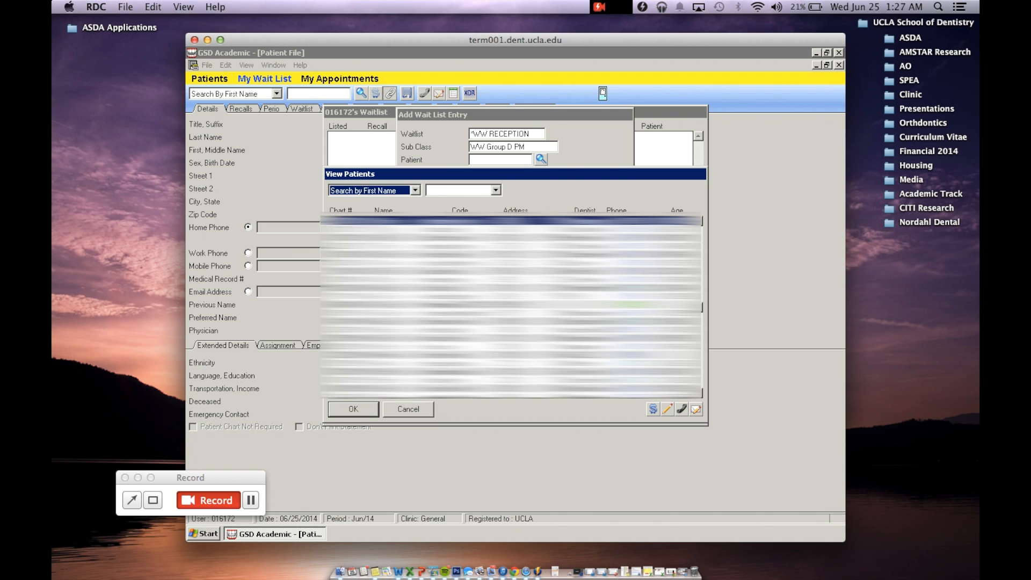
pyautogui.click(459, 189)
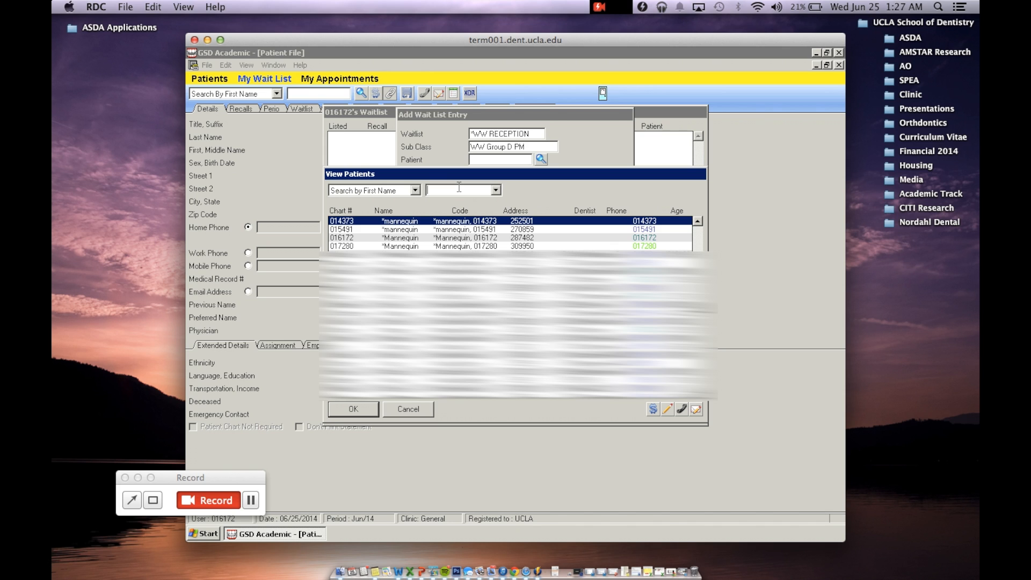
pyautogui.click(435, 238)
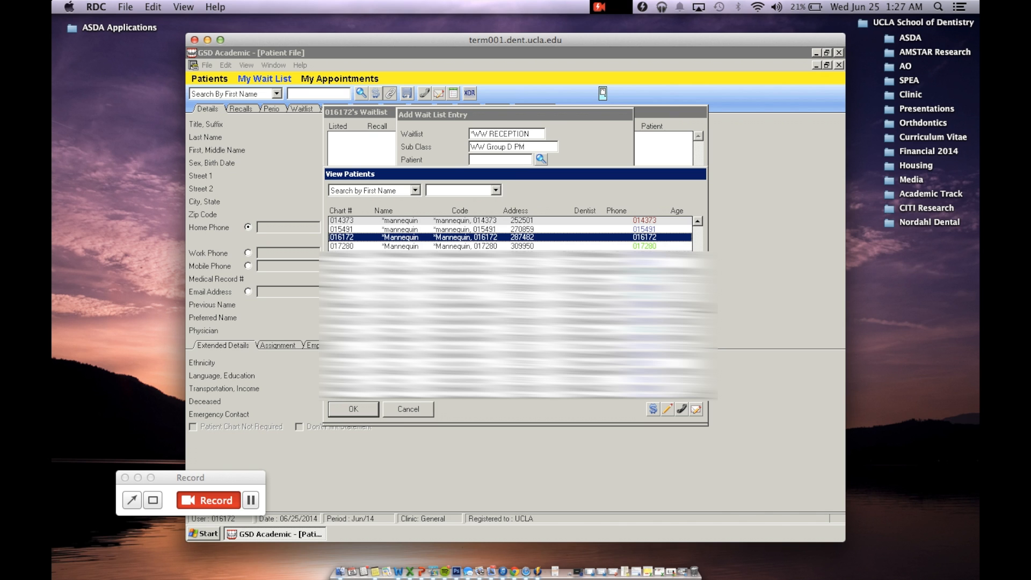
pyautogui.click(374, 411)
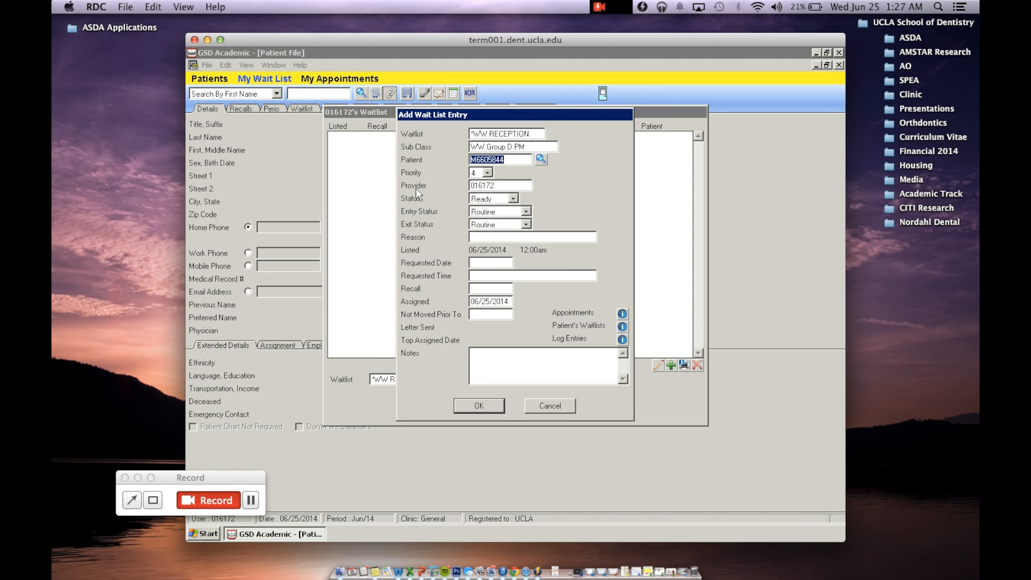
# Step: Enter "Prophy" as the reason for the wait list entry
pyautogui.click(476, 185)
pyautogui.click(480, 235)
pyautogui.write('Prophy')
# Step: Set the requested date to 7/04/2014 and the requested time to 2PM
pyautogui.click(484, 259)
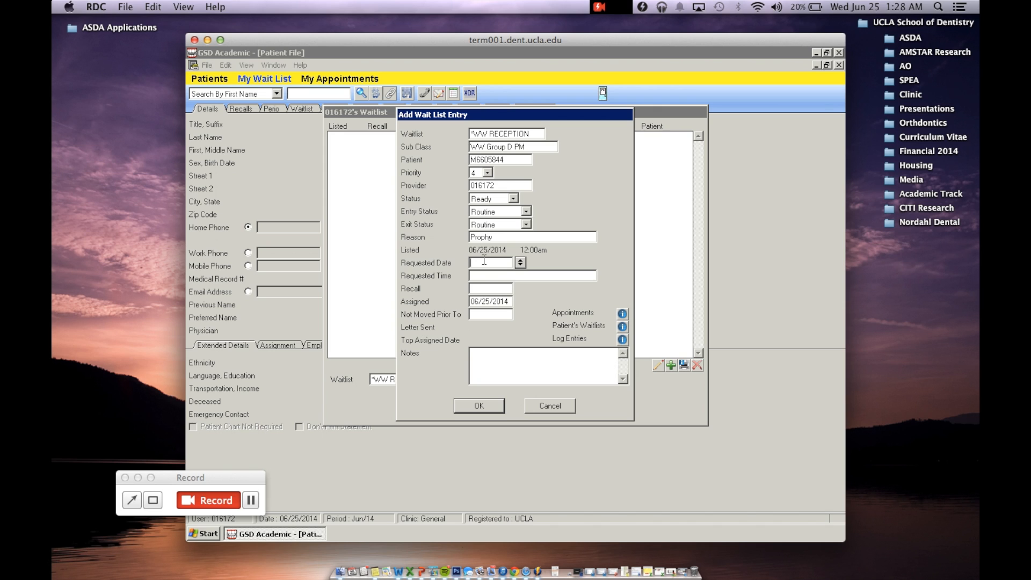
pyautogui.write('7/04/2014')
pyautogui.click(485, 276)
pyautogui.write('2')
pyautogui.write('PM')
# Step: Add the text "Hygiene Cube 86" to the wait list entry and save it
pyautogui.write('H')
pyautogui.write('yg')
pyautogui.write('ein')
pyautogui.write('e ')
pyautogui.write('Cube ')
pyautogui.write('86')
pyautogui.click(479, 406)
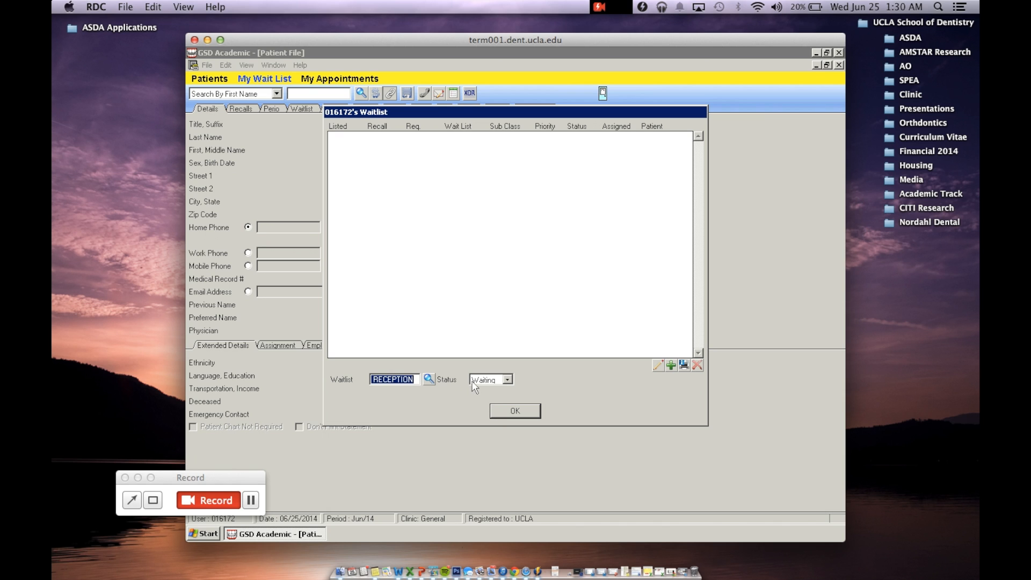
# Step: Filter the wait list by Ready status, select the new mannequin entry, and review the other status options
pyautogui.click(507, 380)
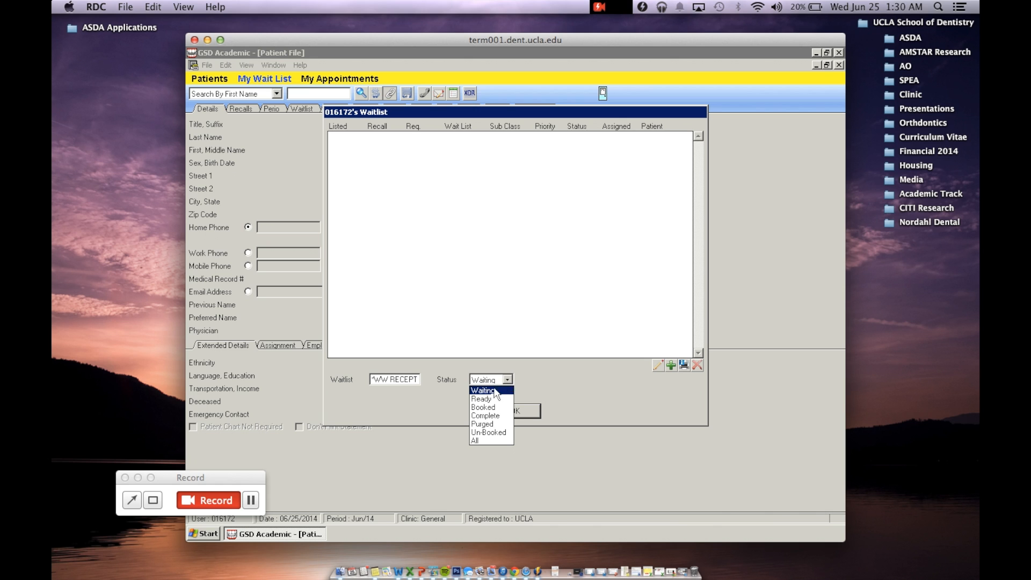
pyautogui.click(484, 399)
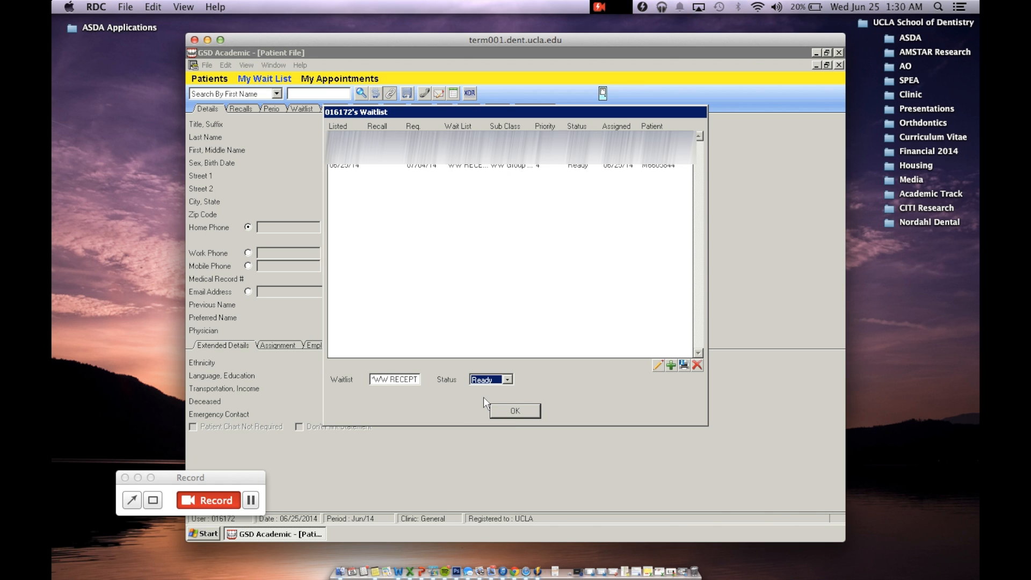
pyautogui.click(345, 166)
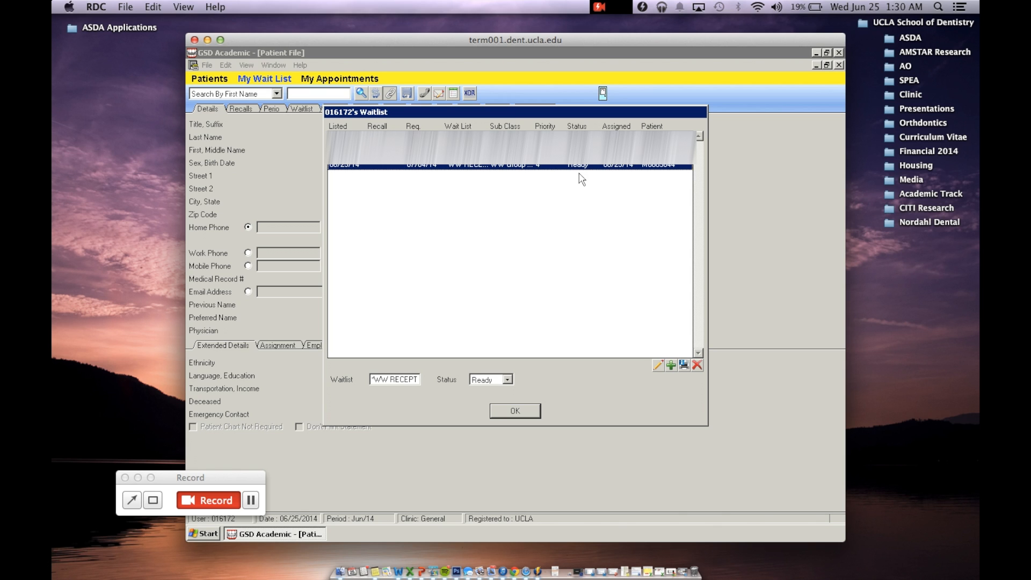
pyautogui.click(506, 380)
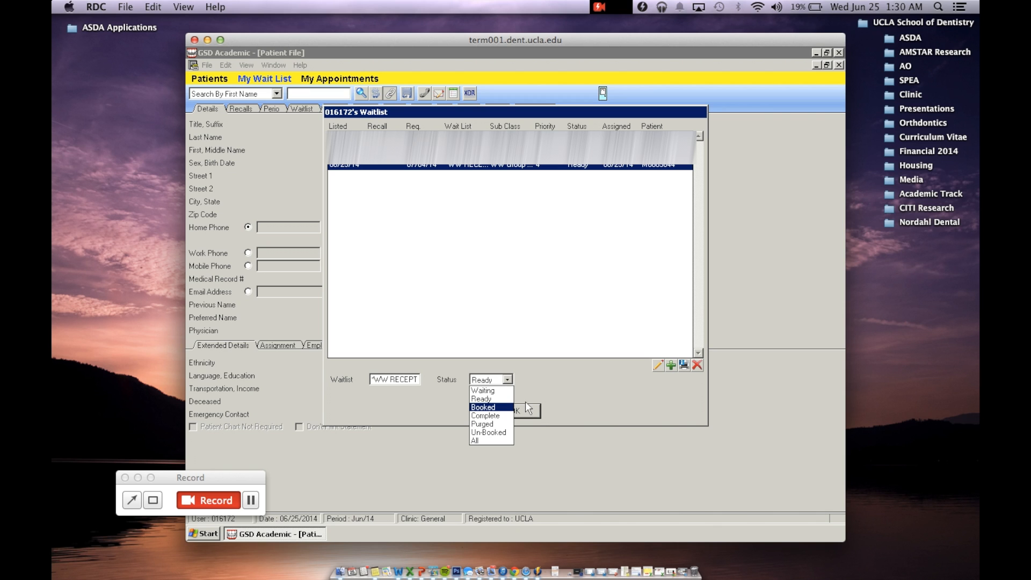
pyautogui.click(545, 399)
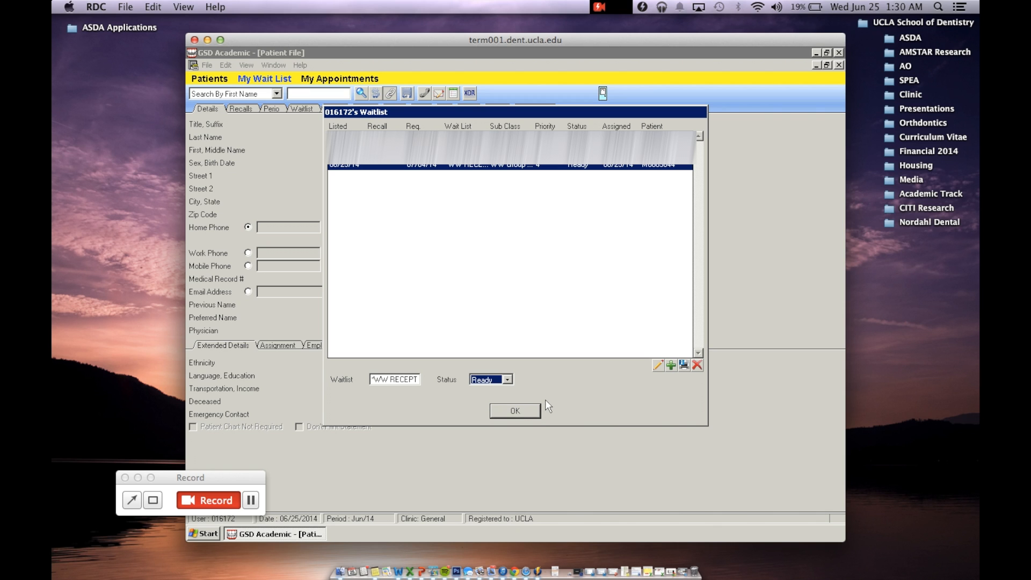